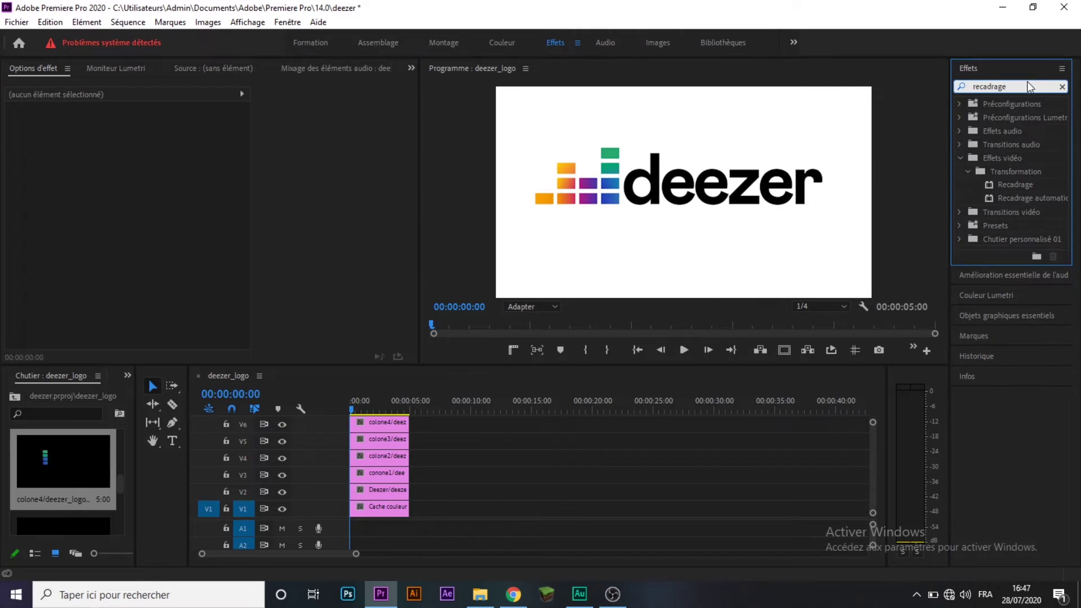
Apply the Recadrage video effect to the conone1 clip on track V3
{"action": "left_click", "coordinate": [1017, 183]}
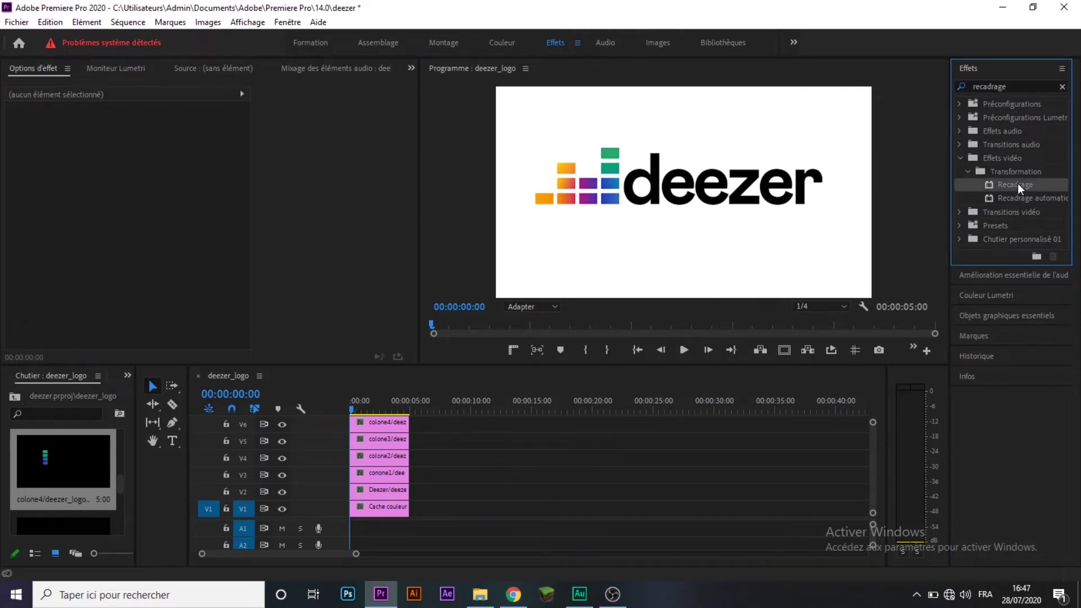
{"action": "left_click_drag", "start_coordinate": [1018, 184], "coordinate": [383, 473]}
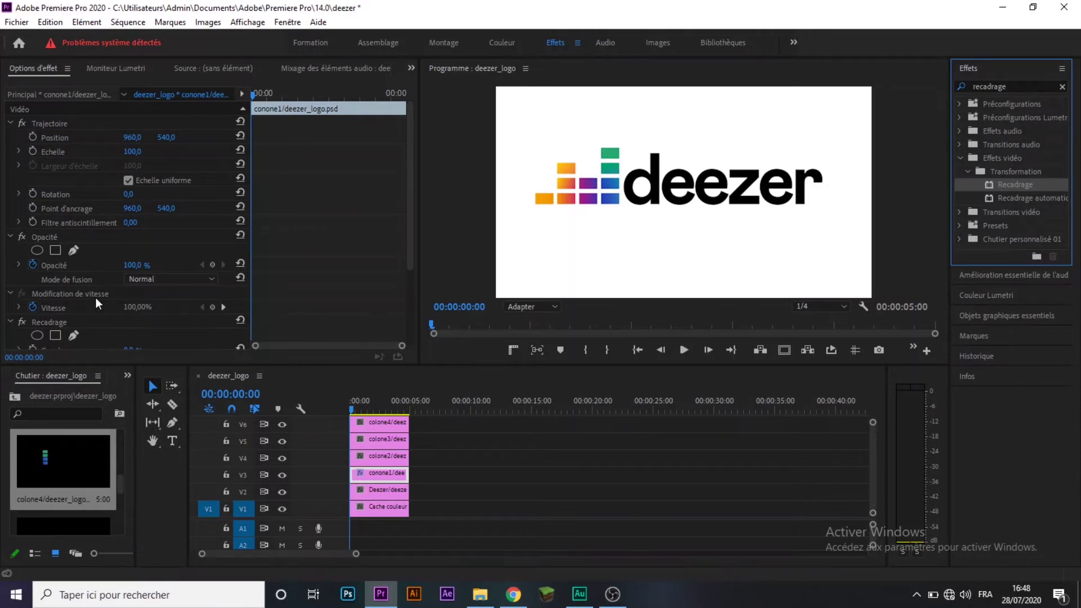
Animate the Haut crop of the conone1 clip from 79% at the clip start to 0% a little over one second in, and preview it
{"action": "scroll", "coordinate": [79, 255], "scroll_direction": "down", "scroll_amount": 4}
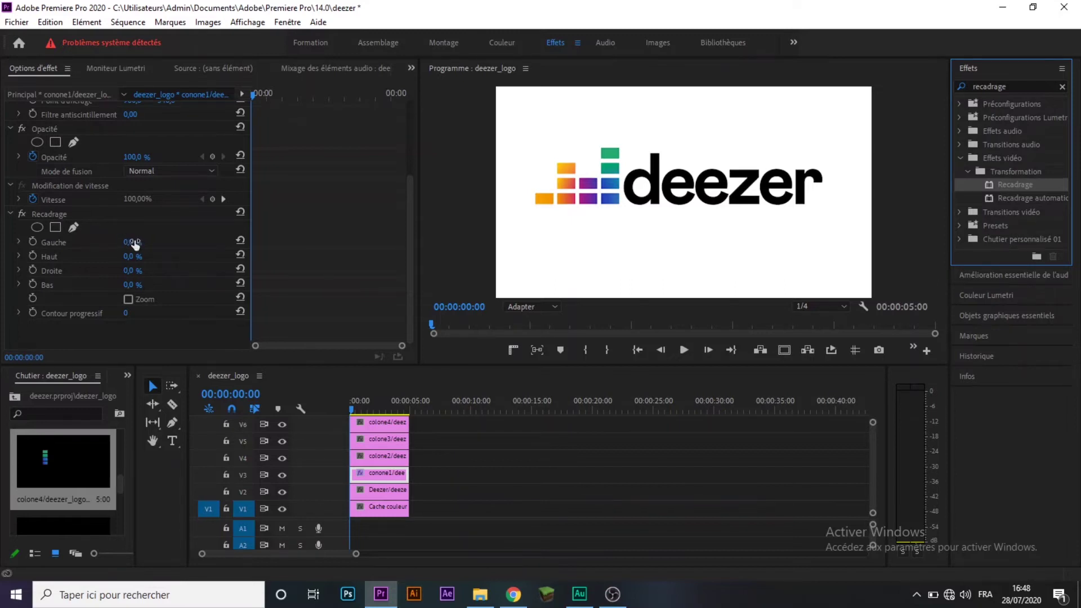
{"action": "left_click", "coordinate": [63, 260]}
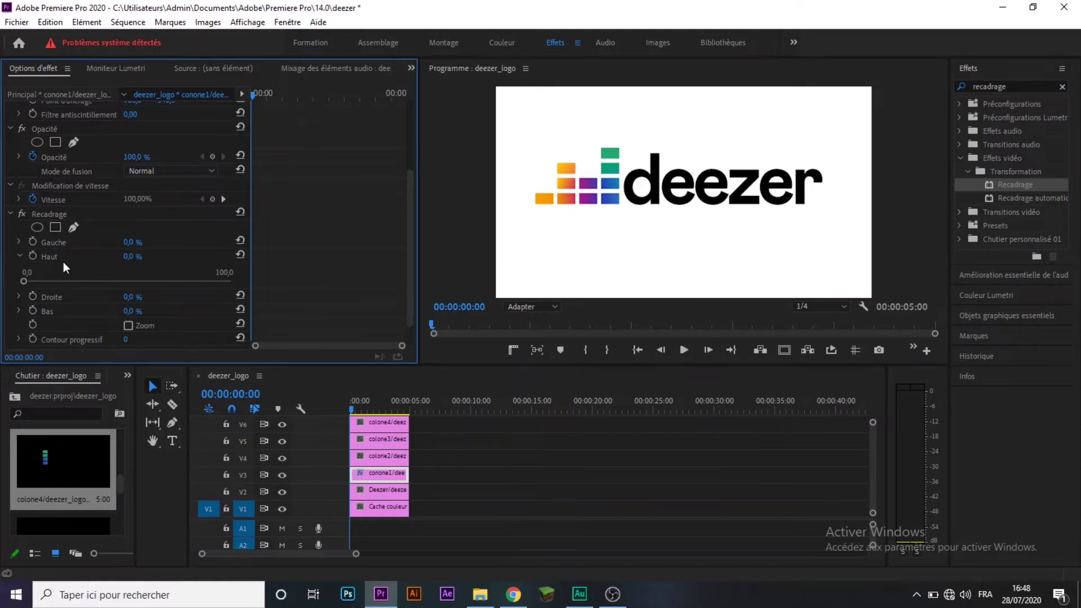
{"action": "left_click", "coordinate": [35, 256]}
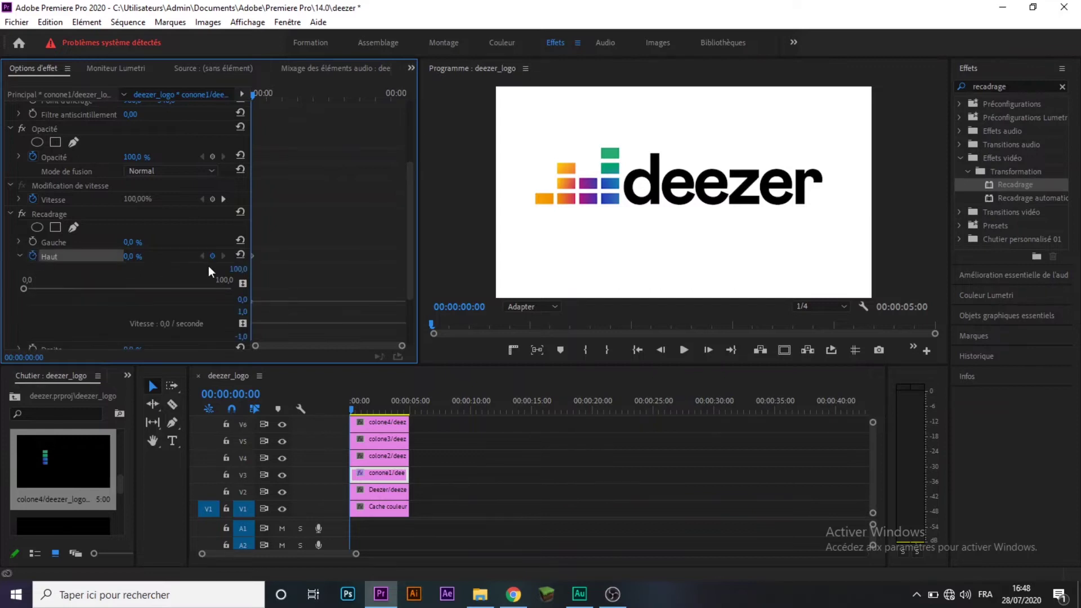
{"action": "left_click_drag", "start_coordinate": [253, 258], "coordinate": [287, 255]}
{"action": "left_click_drag", "start_coordinate": [132, 256], "coordinate": [165, 257]}
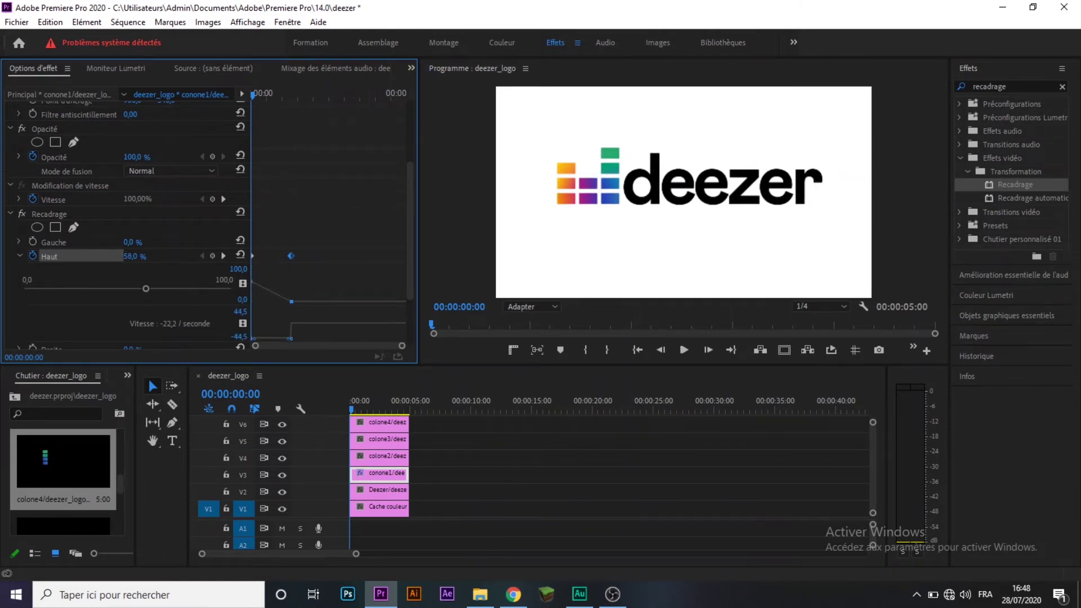
{"action": "key", "text": "space"}
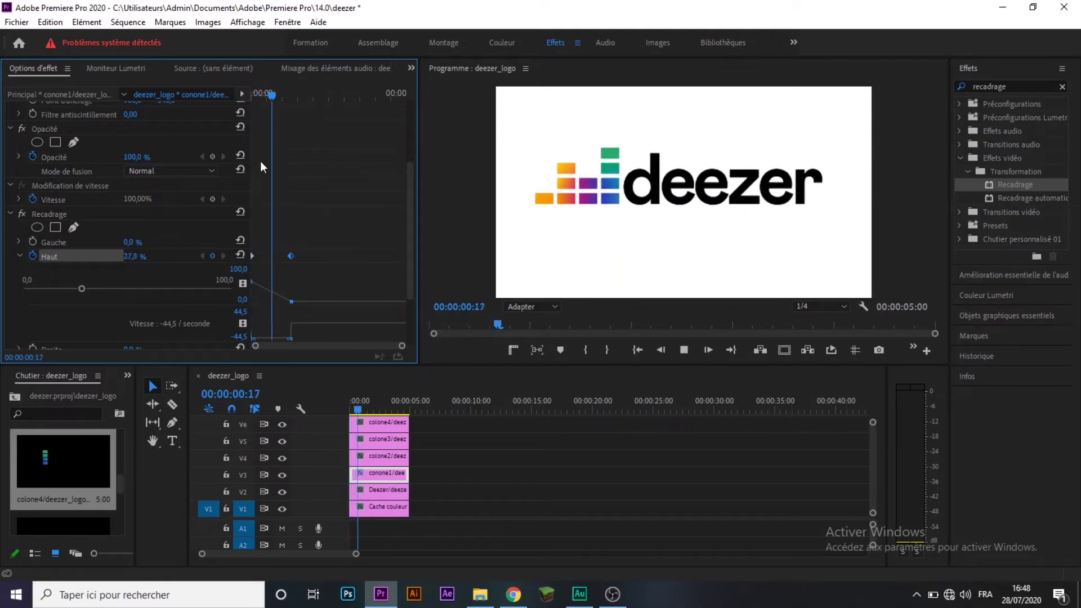
{"action": "left_click_drag", "start_coordinate": [257, 96], "coordinate": [216, 94]}
{"action": "key", "text": "space"}
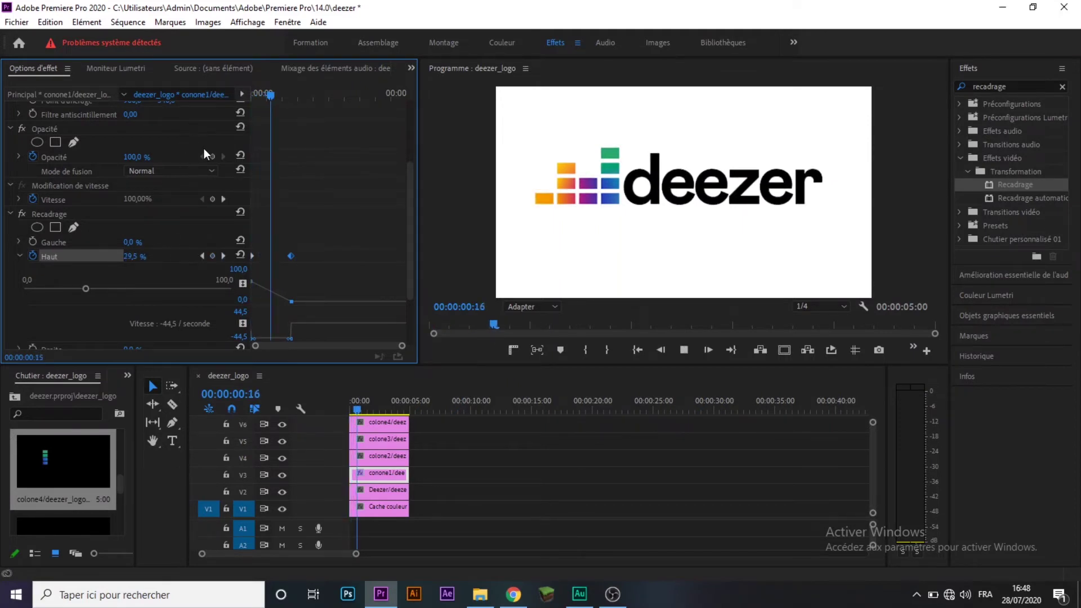
{"action": "key", "text": "space"}
Ease the Haut crop into its second keyframe so the column rises fast at first and slows down at the end
{"action": "left_click_drag", "start_coordinate": [322, 248], "coordinate": [225, 349]}
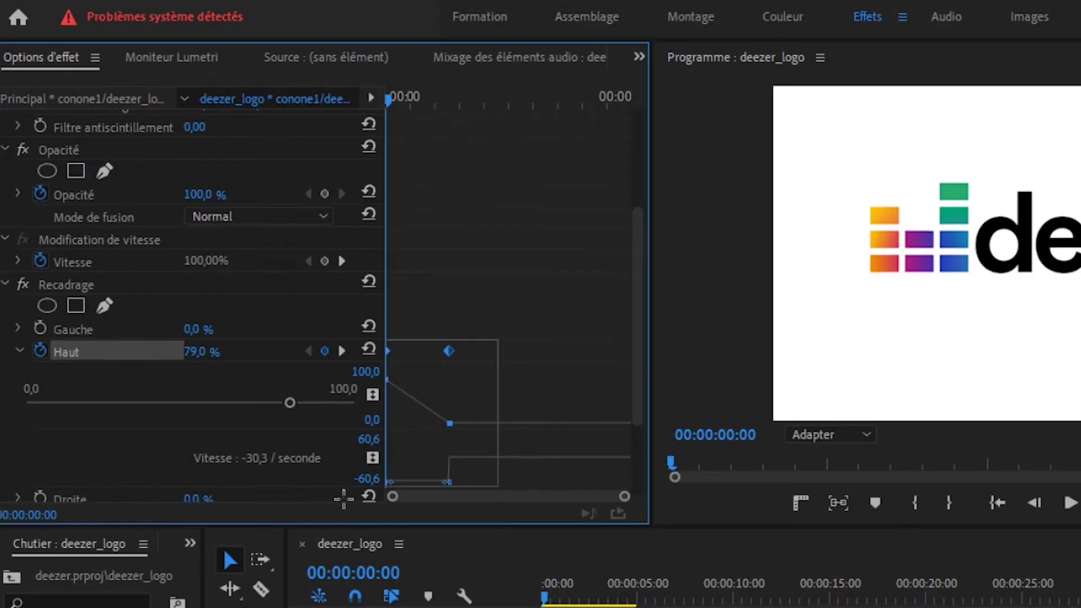
{"action": "scroll", "coordinate": [343, 498], "scroll_direction": "down", "scroll_amount": 1}
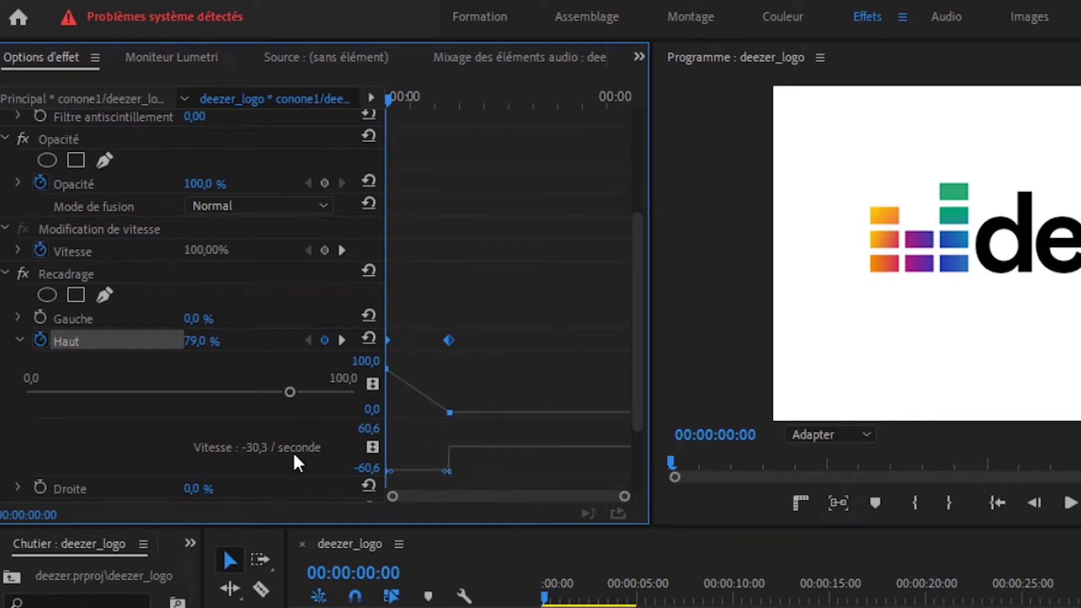
{"action": "left_click_drag", "start_coordinate": [438, 472], "coordinate": [364, 445]}
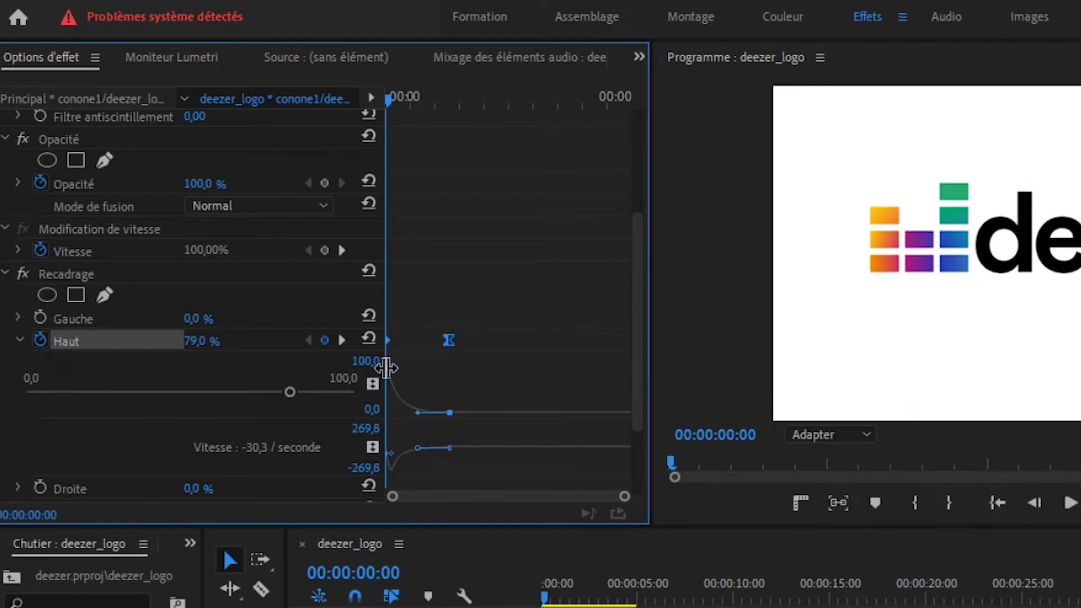
Preview the crop animation of the columns and save the project
{"action": "mouse_move", "coordinate": [390, 98]}
{"action": "left_mouse_down"}
{"action": "mouse_move", "coordinate": [417, 102]}
{"action": "mouse_move", "coordinate": [393, 97]}
{"action": "left_mouse_up"}
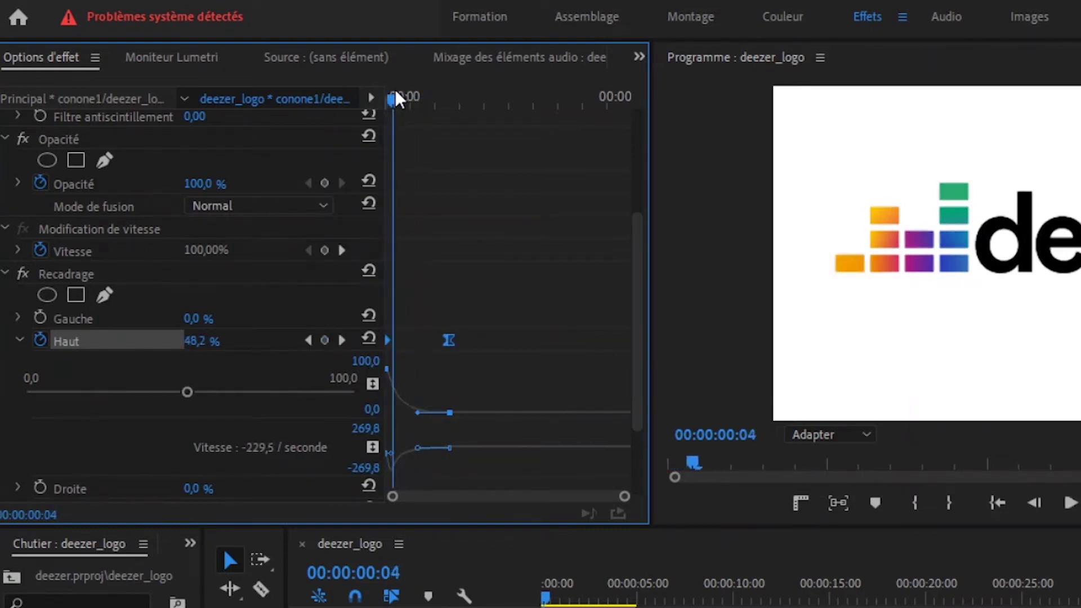
{"action": "key", "text": "space"}
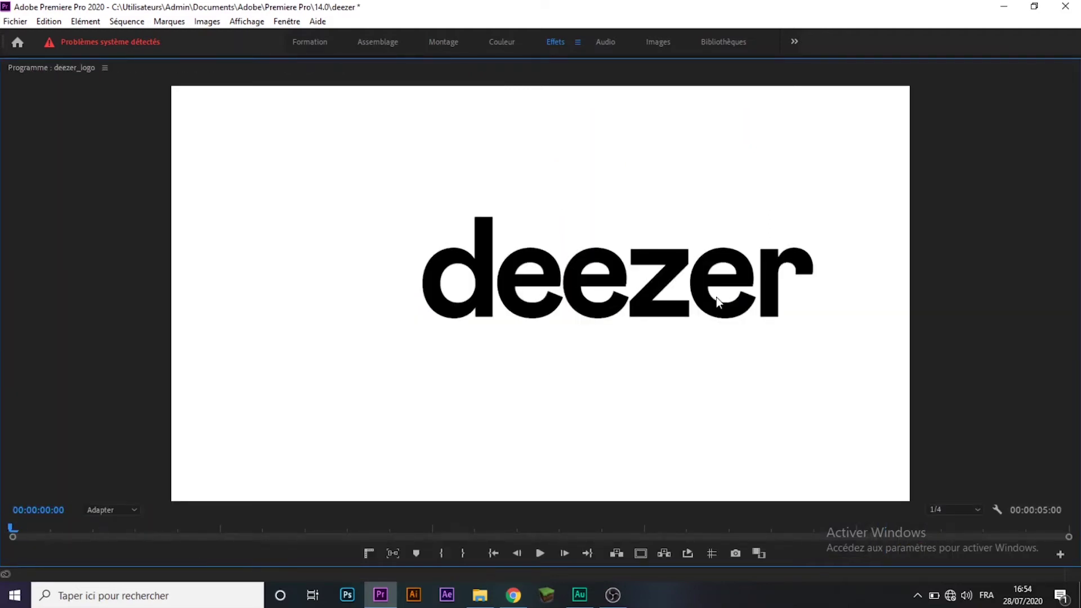
{"action": "key", "text": "space"}
{"action": "key", "text": "ctrl+s"}
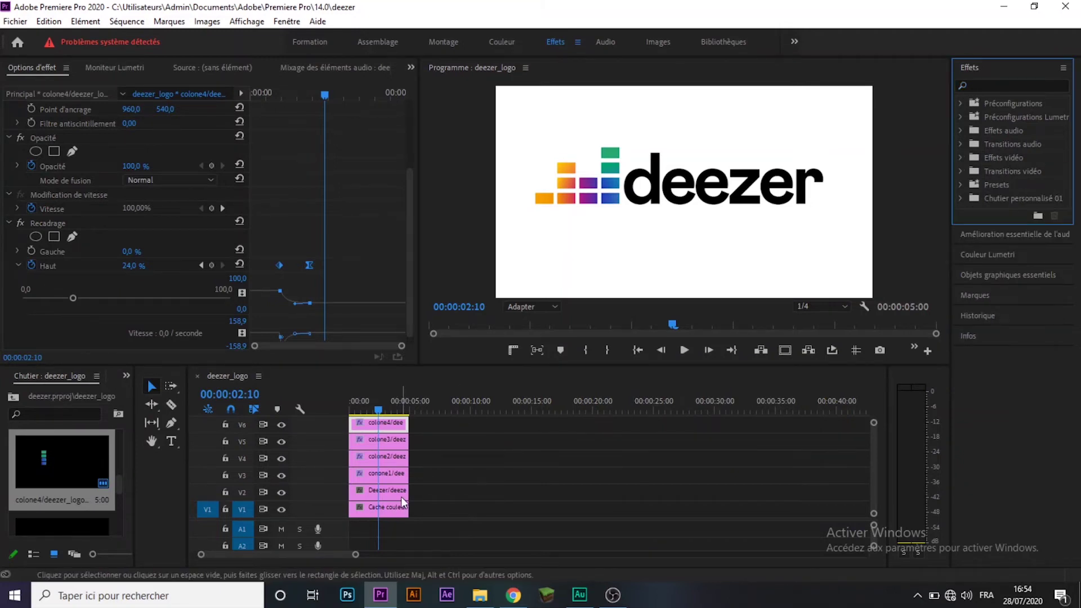
Add an inverted rectangular opacity mask to the Deezer clip on V2, placed over the coloured columns and extended to the frame's left edge
{"action": "left_click", "coordinate": [401, 495]}
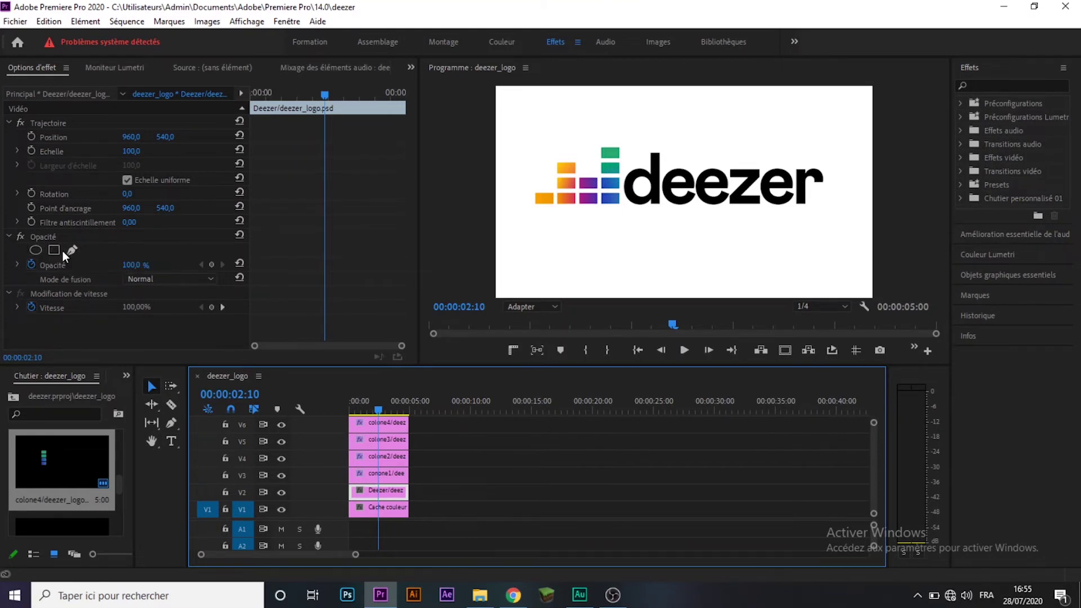
{"action": "left_click", "coordinate": [55, 251]}
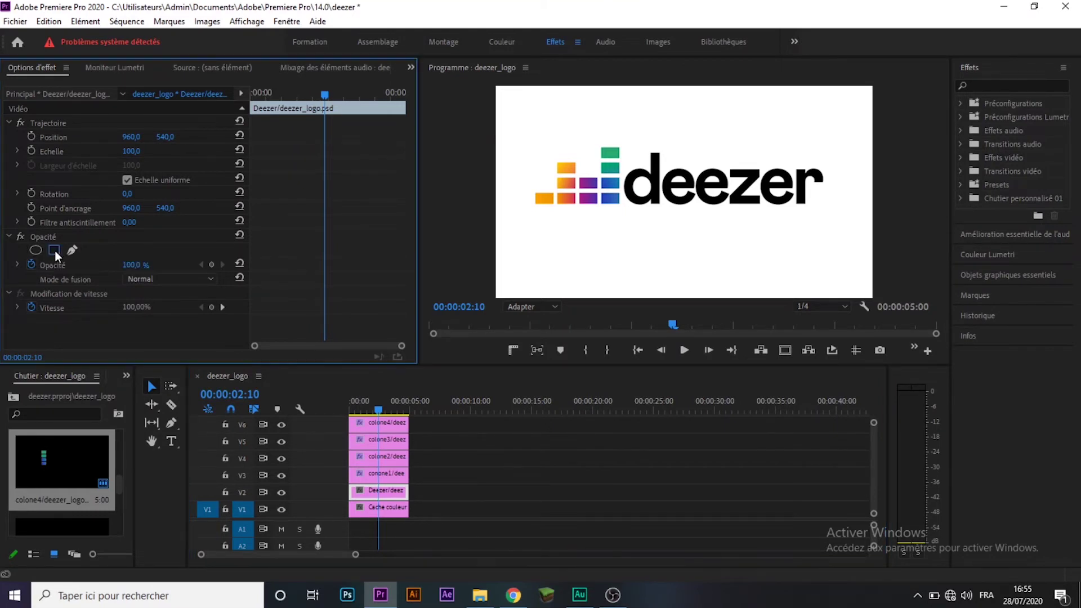
{"action": "left_click_drag", "start_coordinate": [682, 190], "coordinate": [592, 182]}
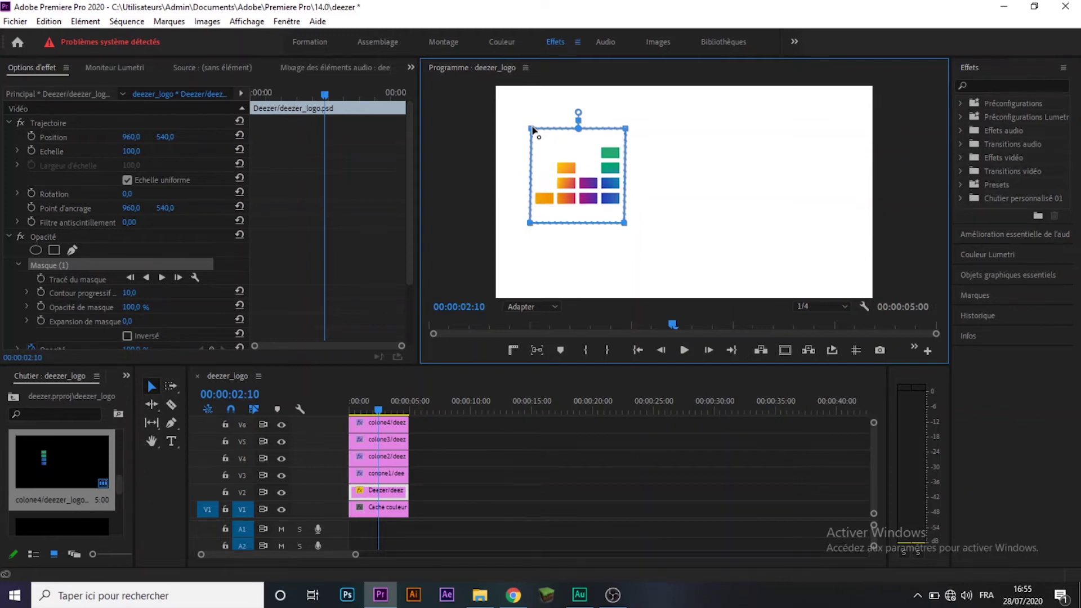
{"action": "left_click_drag", "start_coordinate": [531, 130], "coordinate": [495, 130]}
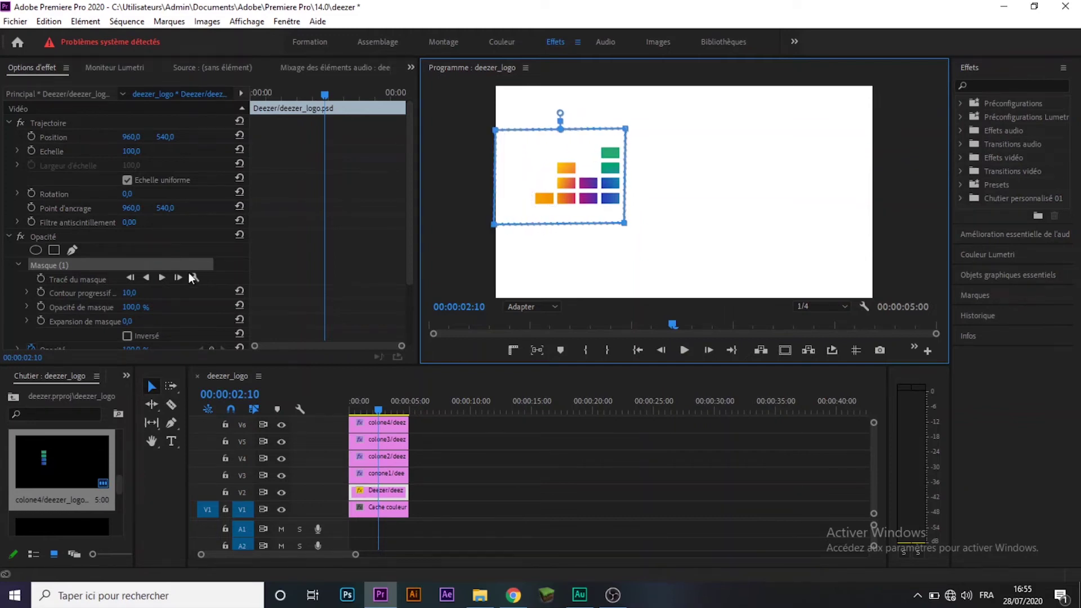
{"action": "scroll", "coordinate": [108, 203], "scroll_direction": "down", "scroll_amount": 3}
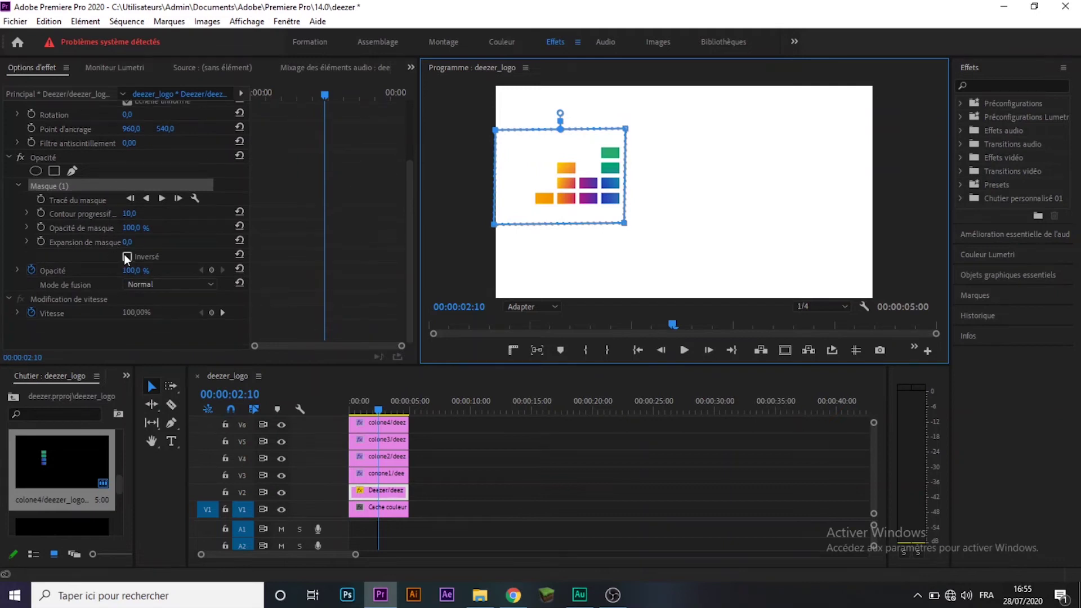
{"action": "left_click", "coordinate": [128, 257]}
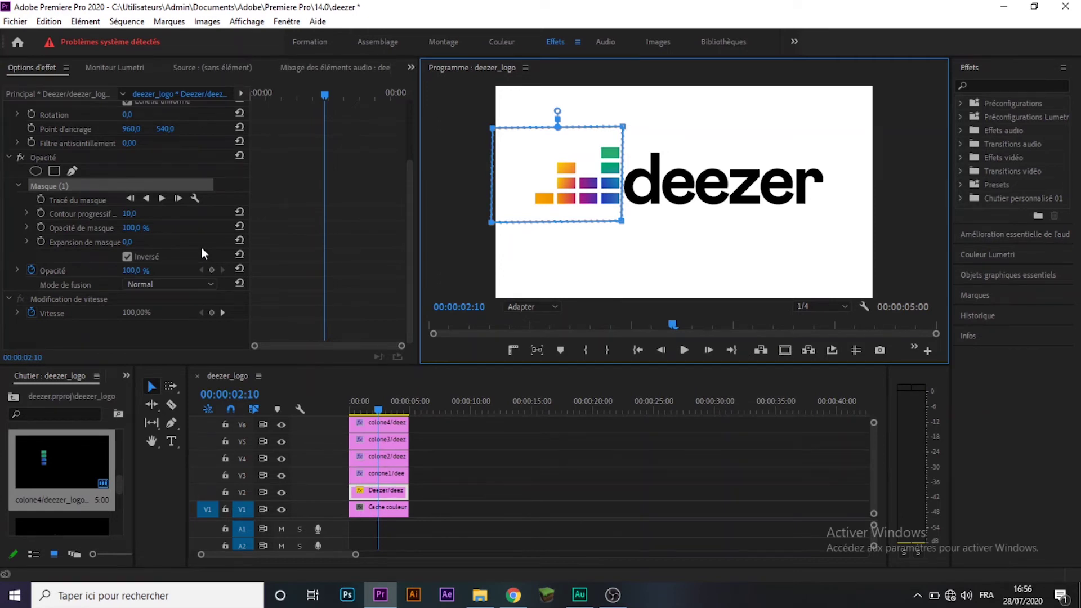
Search the effects for "transform" and apply the Transformation effect to the Deezer clip on V2
{"action": "left_click", "coordinate": [1014, 85]}
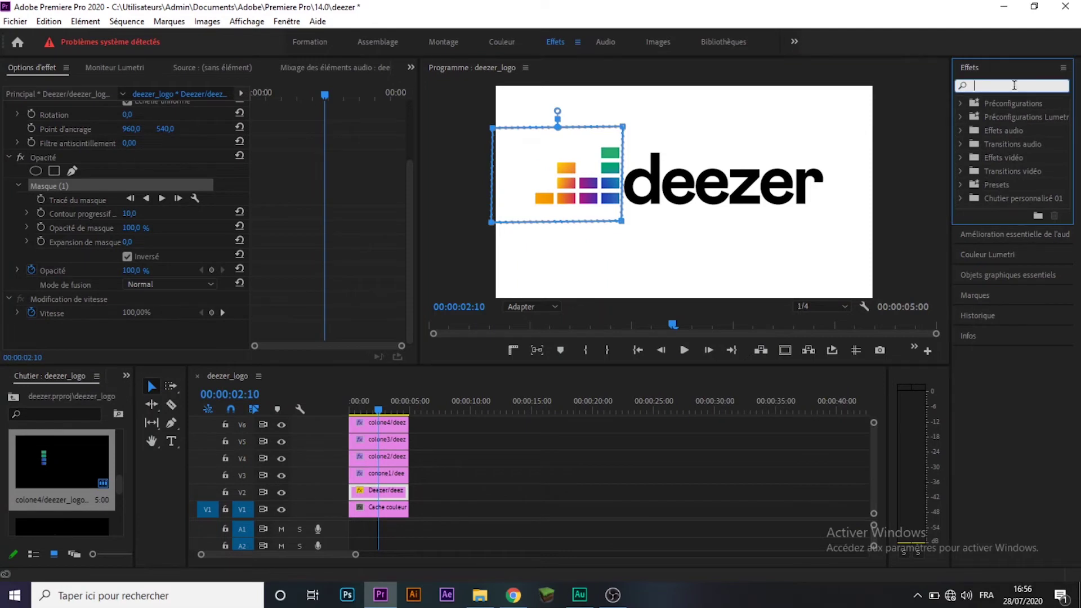
{"action": "type", "text": "t"}
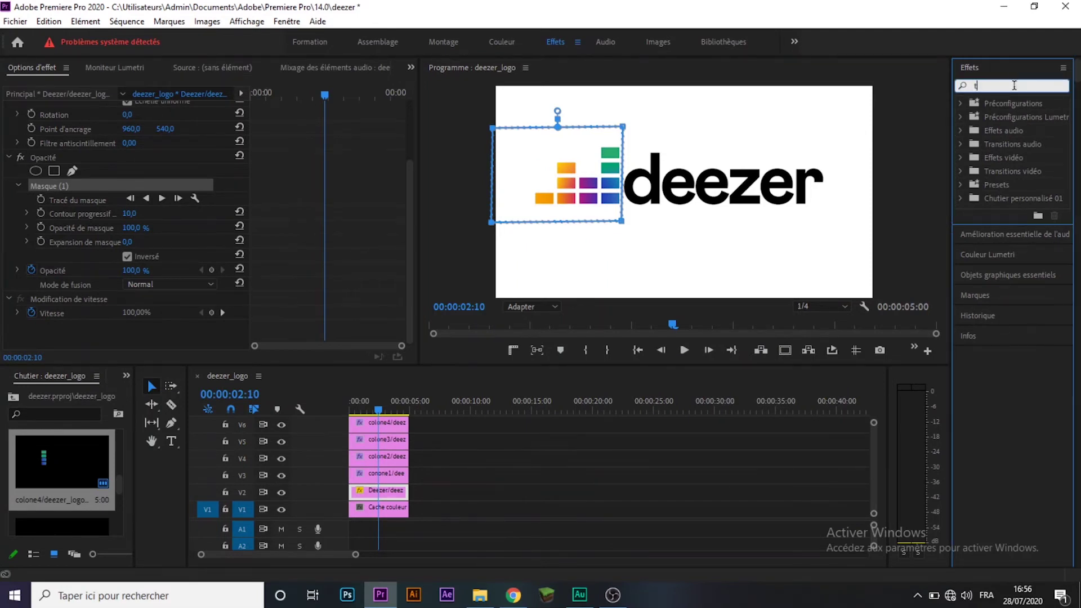
{"action": "type", "text": "ransform"}
{"action": "scroll", "coordinate": [80, 227], "scroll_direction": "up", "scroll_amount": 3}
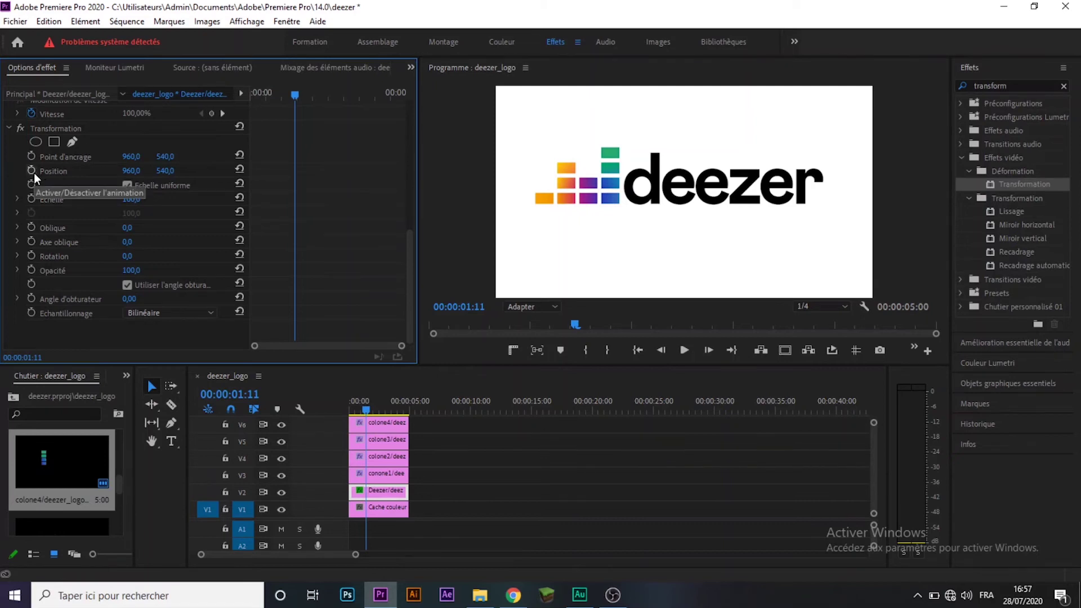
Keyframe the Transformation Position of the Deezer clip from -104, 540 at about 00:00:01:11 to 960, 540 at about 00:00:02:10
{"action": "left_click", "coordinate": [31, 171]}
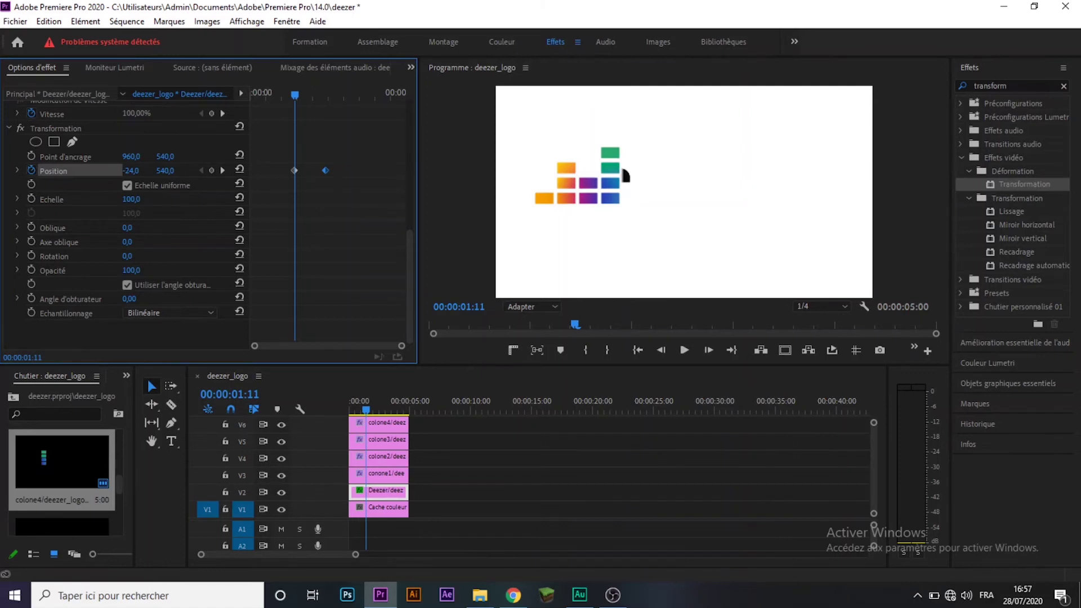
{"action": "mouse_move", "coordinate": [131, 170]}
{"action": "left_mouse_down"}
{"action": "mouse_move", "coordinate": [144, 171]}
{"action": "mouse_move", "coordinate": [104, 171]}
{"action": "mouse_move", "coordinate": [136, 171]}
{"action": "left_mouse_up"}
{"action": "key", "text": "space"}
{"action": "left_click_drag", "start_coordinate": [309, 90], "coordinate": [294, 92]}
Ease the Position speed curve into the last keyframe so the text starts fast and slows as it arrives
{"action": "left_click", "coordinate": [18, 169]}
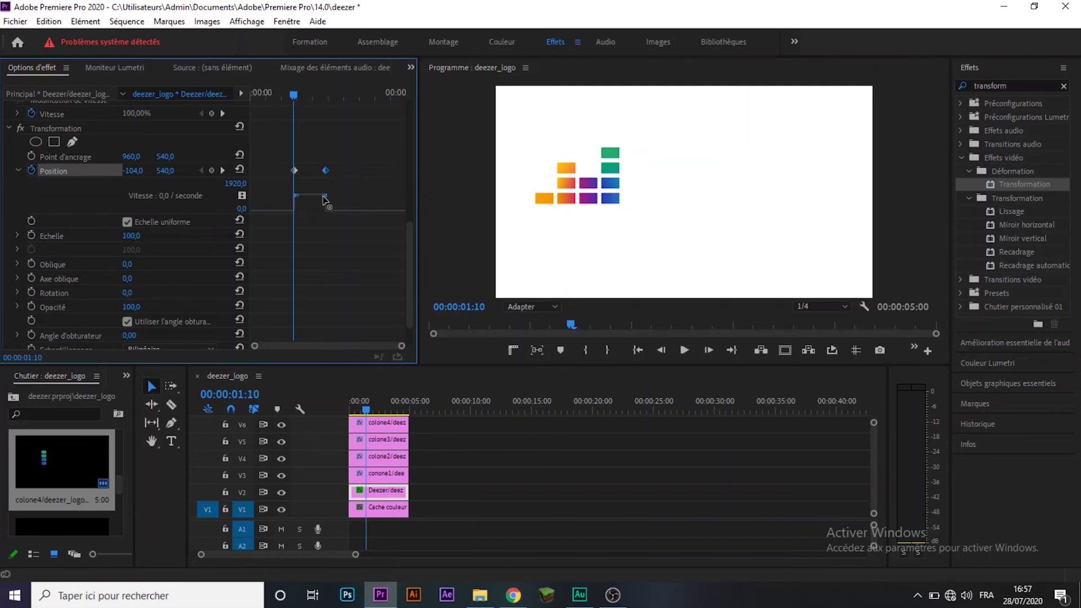
{"action": "left_click_drag", "start_coordinate": [324, 198], "coordinate": [298, 210]}
Play the complete logo animation with the sliding text in the enlarged program monitor, and save the project
{"action": "key", "text": "space"}
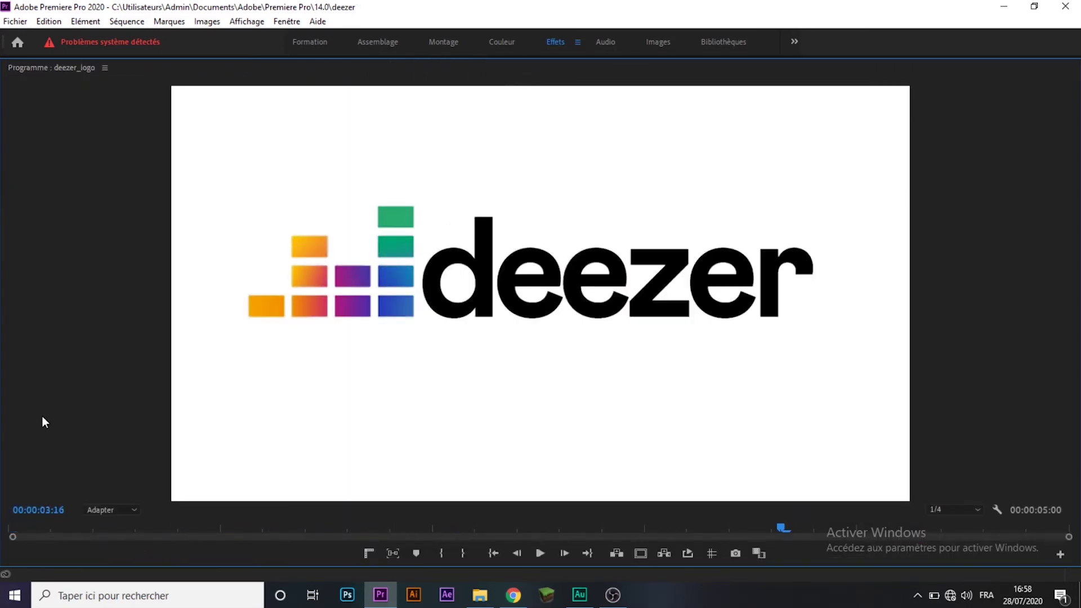
{"action": "key", "text": "ctrl+s"}
{"action": "key", "text": "grave"}
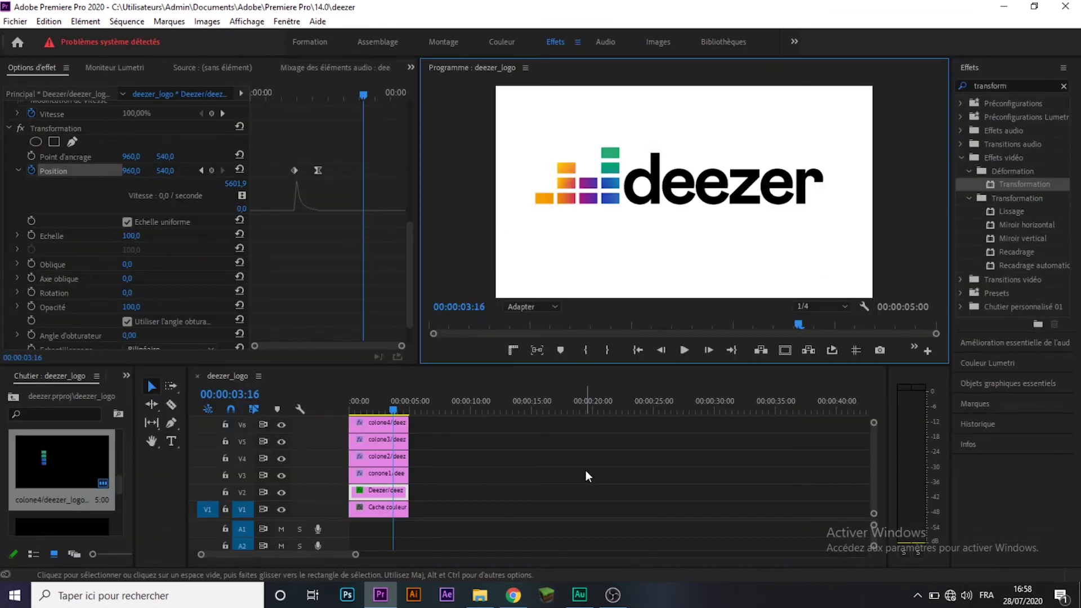